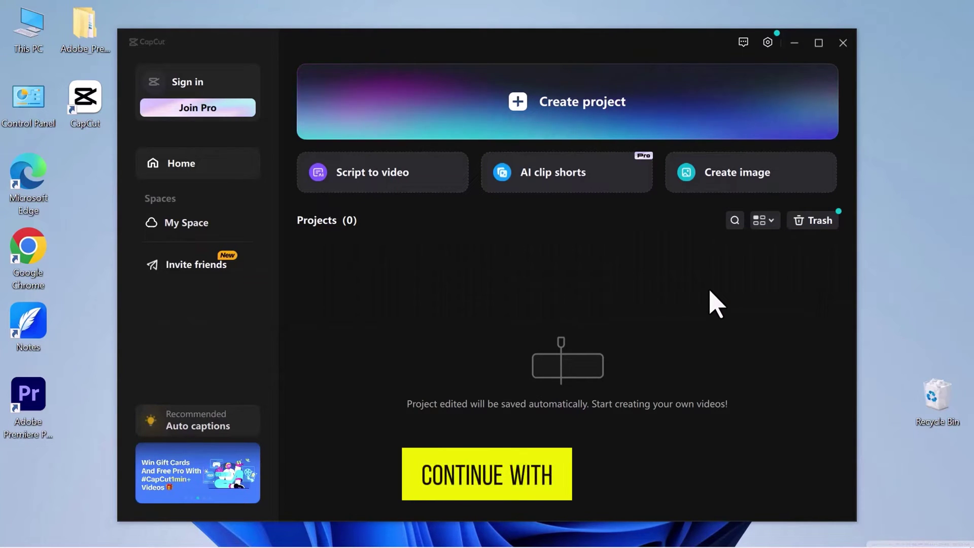
# Create a new project and choose the ski video from the Downloads subfolder for import
pyautogui.click(646, 118)
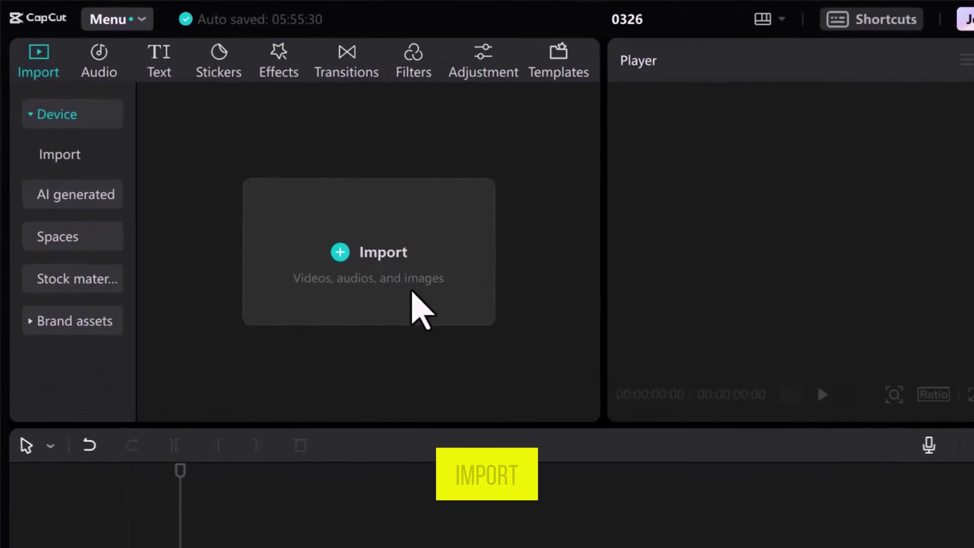
pyautogui.click(300, 210)
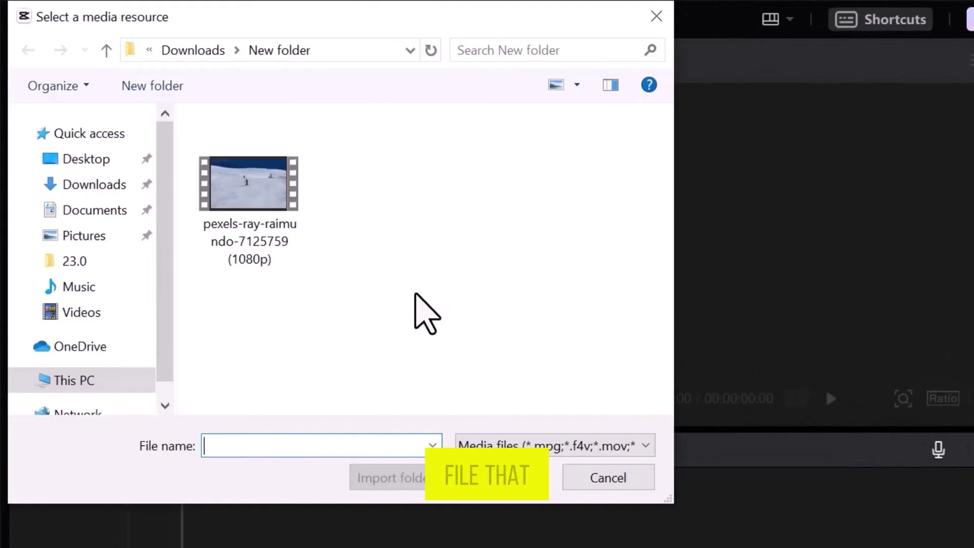
pyautogui.click(279, 247)
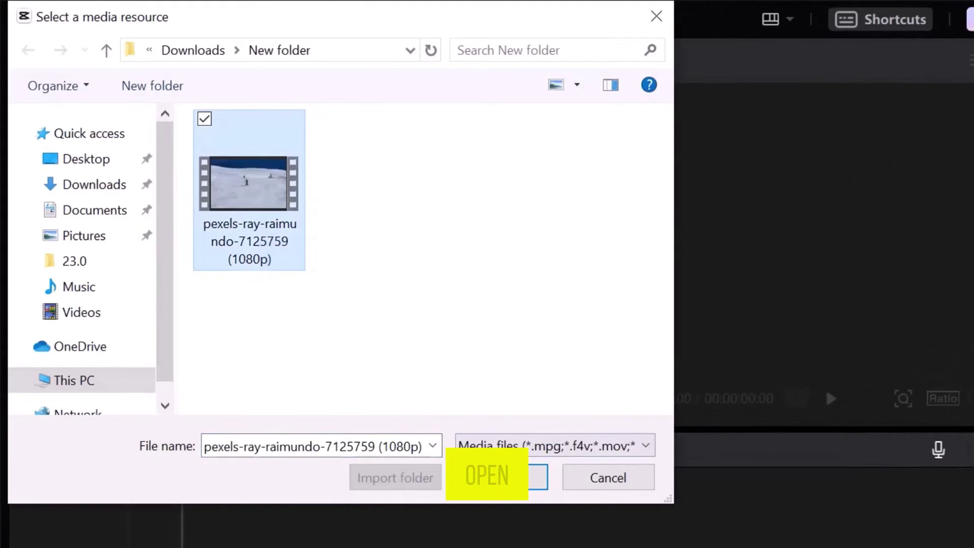
# Import the ski video, place it on the timeline, and preview its first seconds
pyautogui.click(506, 487)
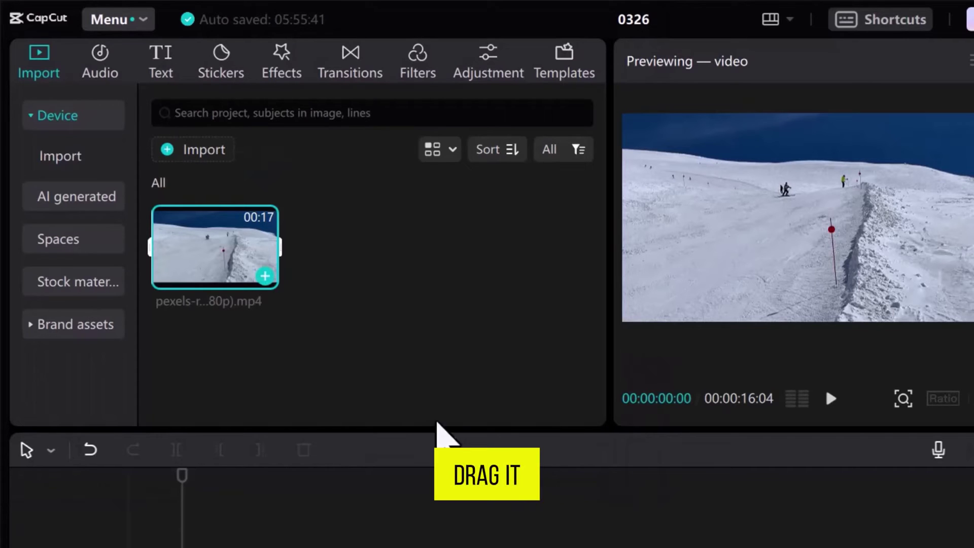
pyautogui.moveTo(228, 256); pyautogui.dragTo(199, 454)
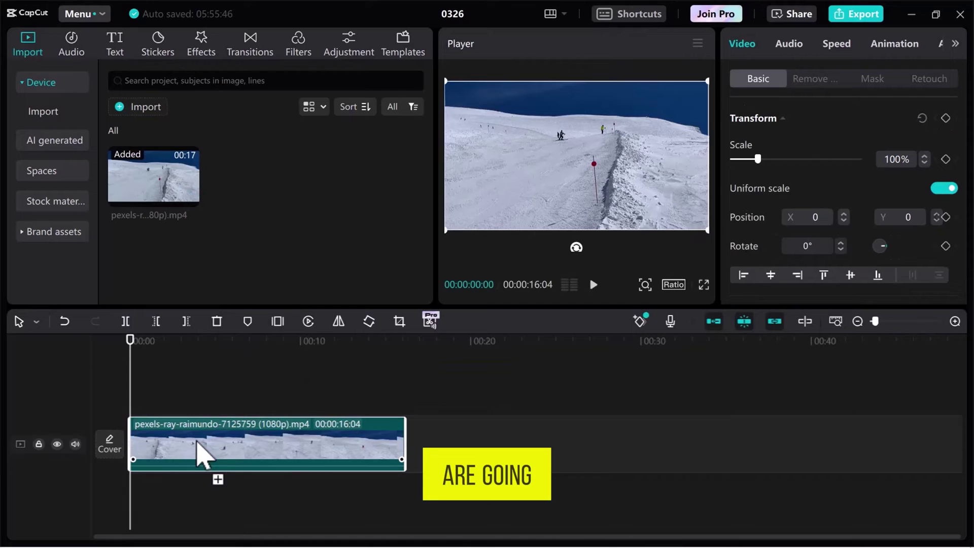
pyautogui.press('space')
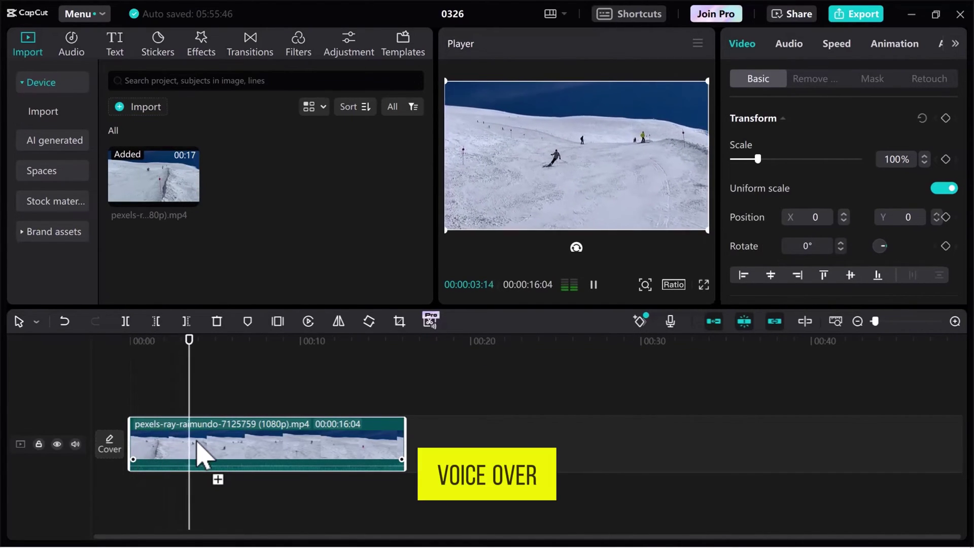
pyautogui.press('space')
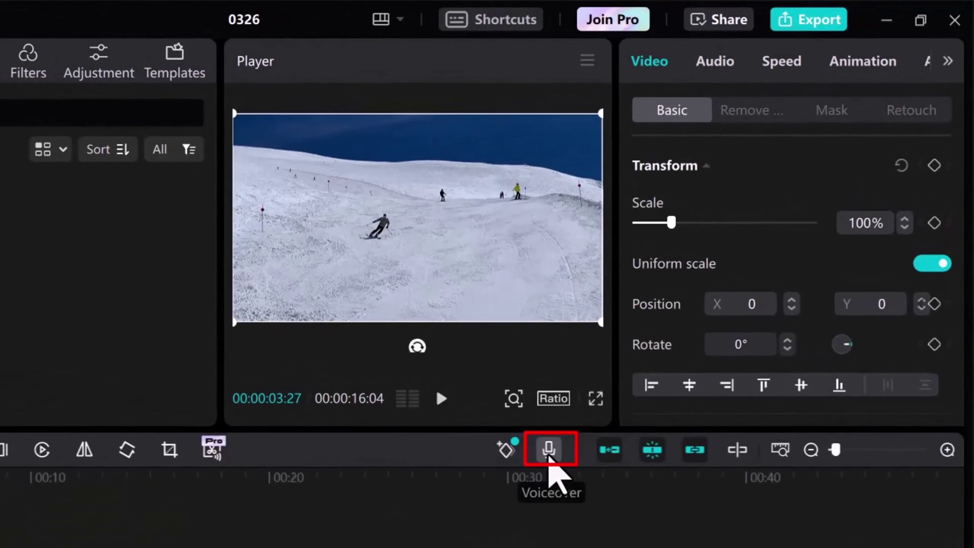
# Open the Voiceover recorder using Microphone Array (Realtek Audio) as input, with echo reduction on
pyautogui.click(547, 453)
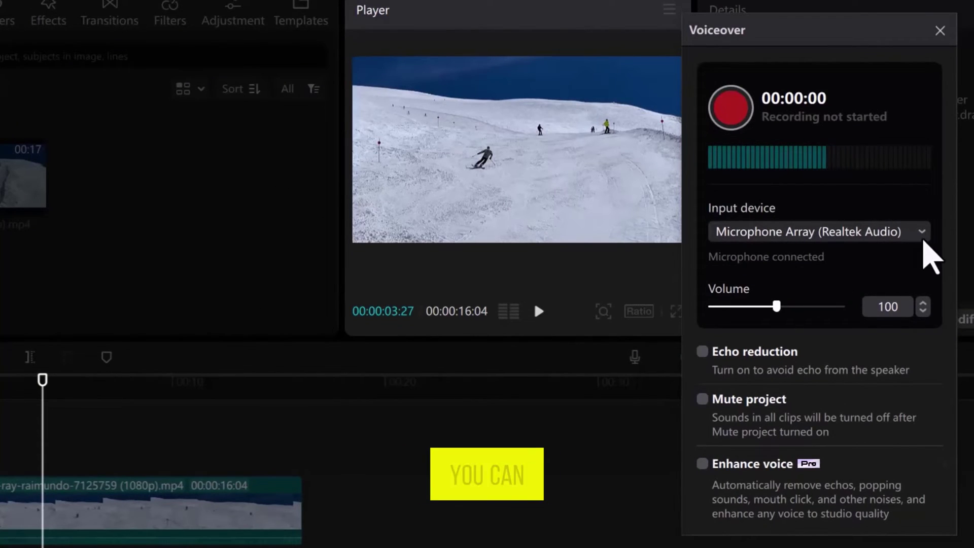
pyautogui.click(923, 233)
pyautogui.click(925, 243)
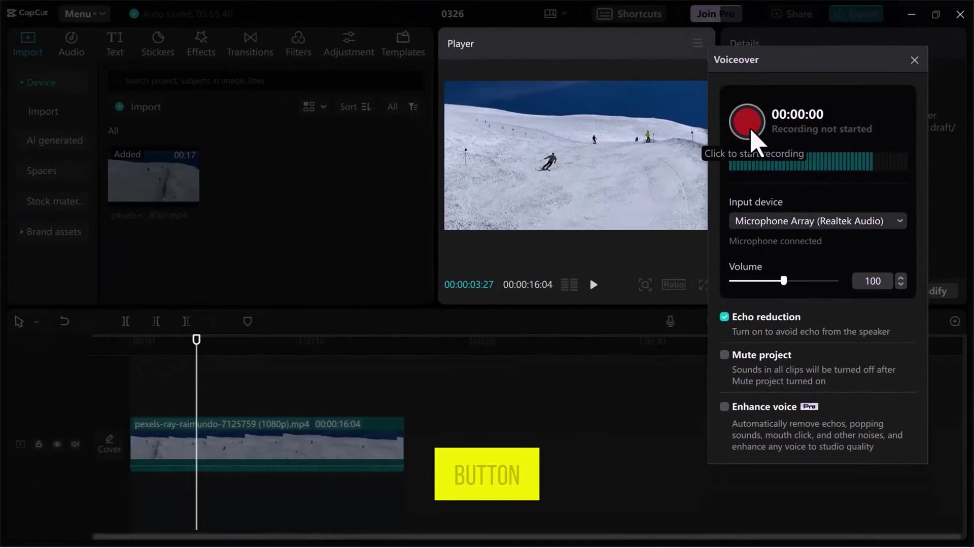
# Record a short voiceover clip, then close the Voiceover panel
pyautogui.click(749, 130)
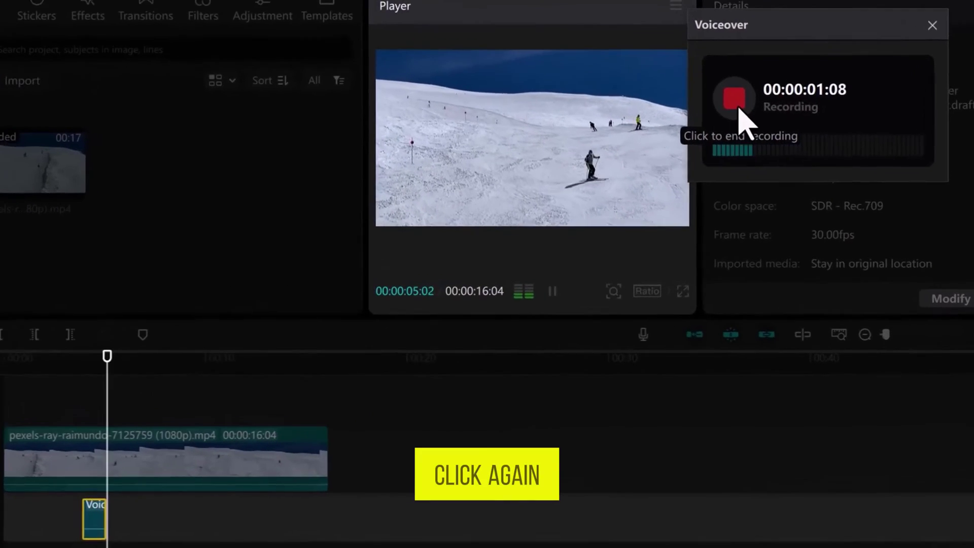
pyautogui.click(751, 132)
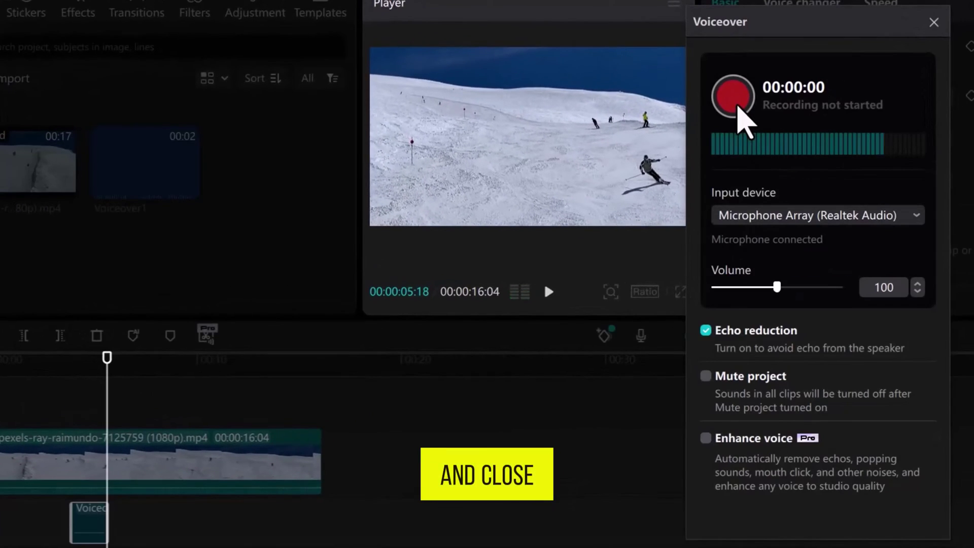
pyautogui.click(935, 23)
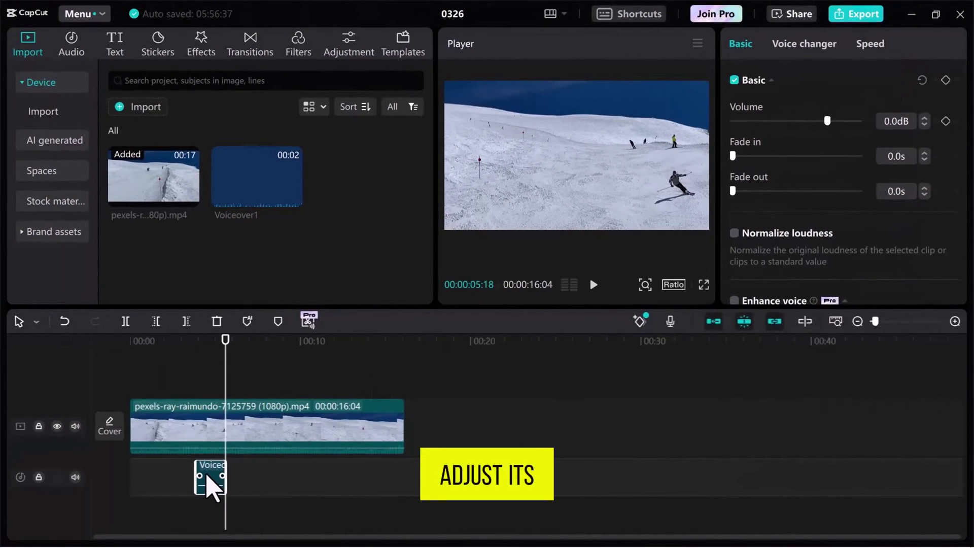
# Move the voiceover clip to 00:00, leaving its Basic, Voice changer and Speed settings unchanged
pyautogui.moveTo(211, 484); pyautogui.dragTo(144, 479)
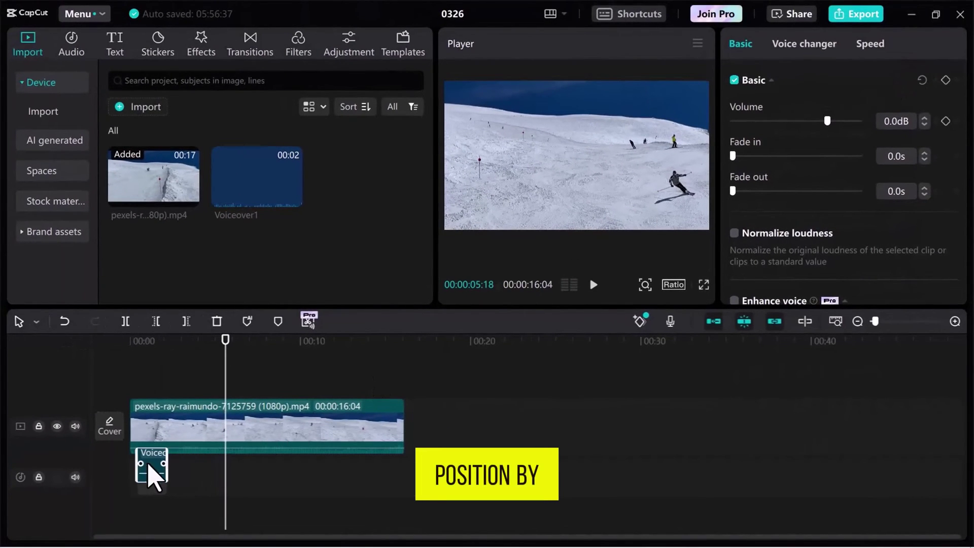
pyautogui.click(147, 342)
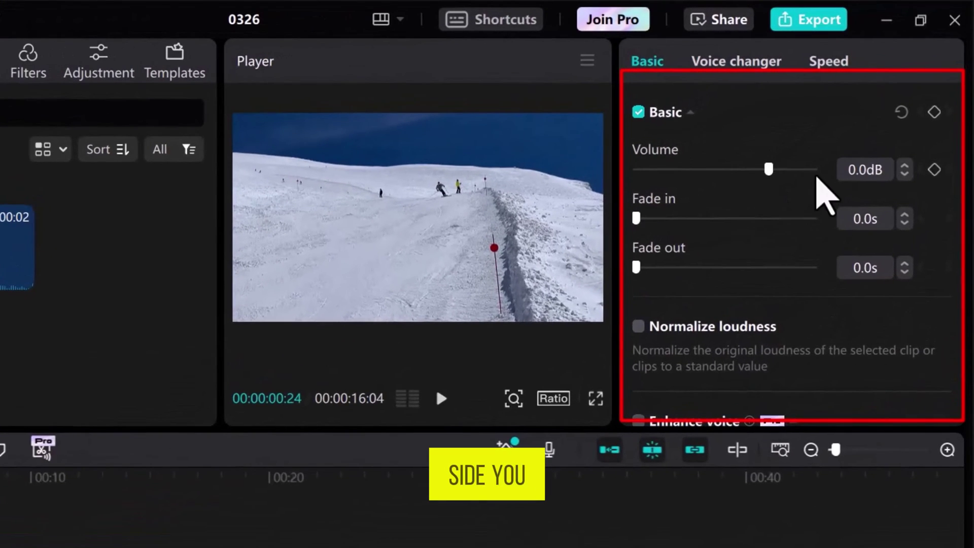
pyautogui.scroll(-2, 817, 178)
pyautogui.scroll(-3, 818, 180)
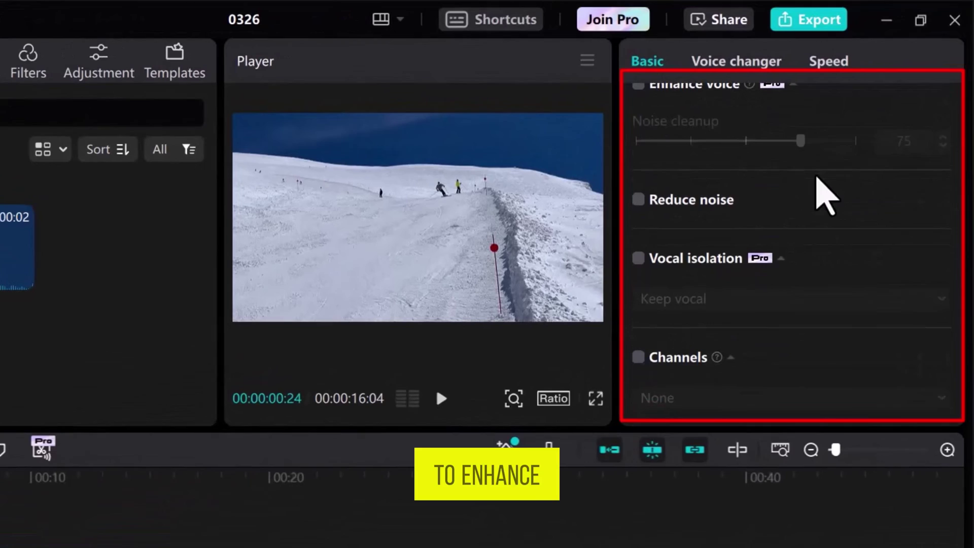
pyautogui.scroll(2, 818, 178)
pyautogui.scroll(2, 816, 176)
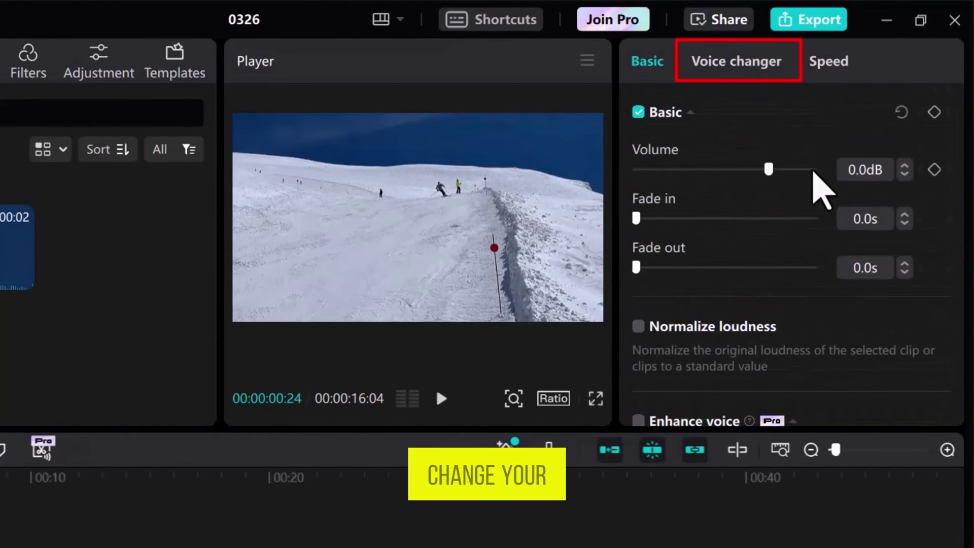
pyautogui.click(746, 70)
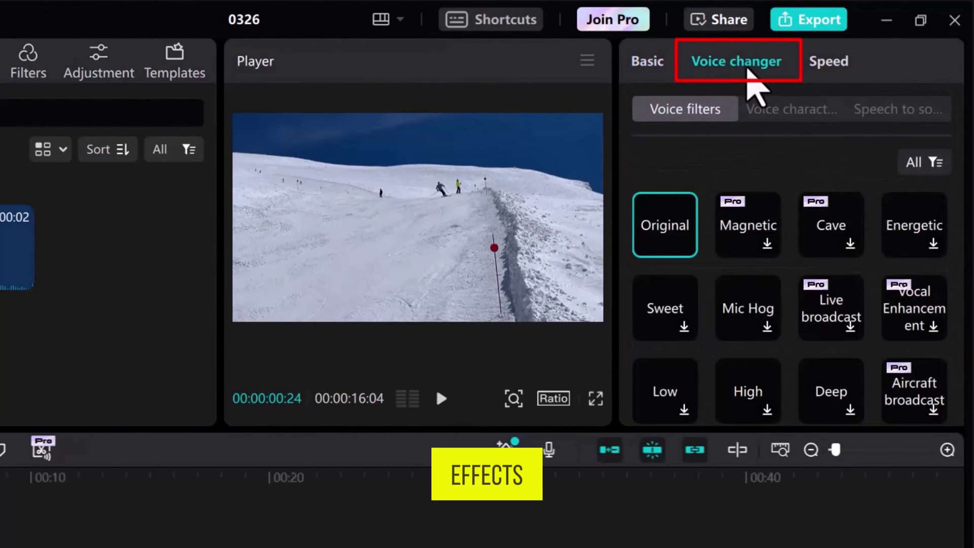
pyautogui.click(835, 67)
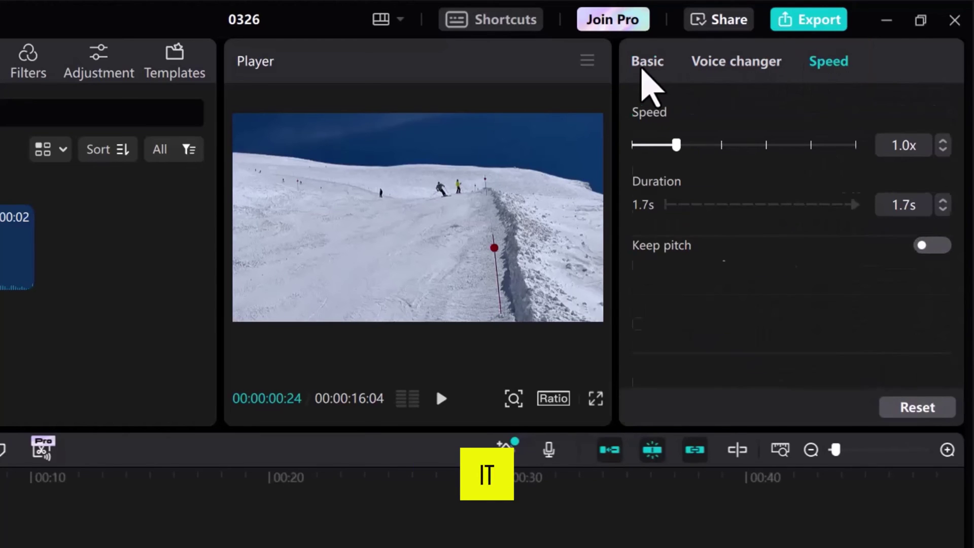
pyautogui.click(644, 69)
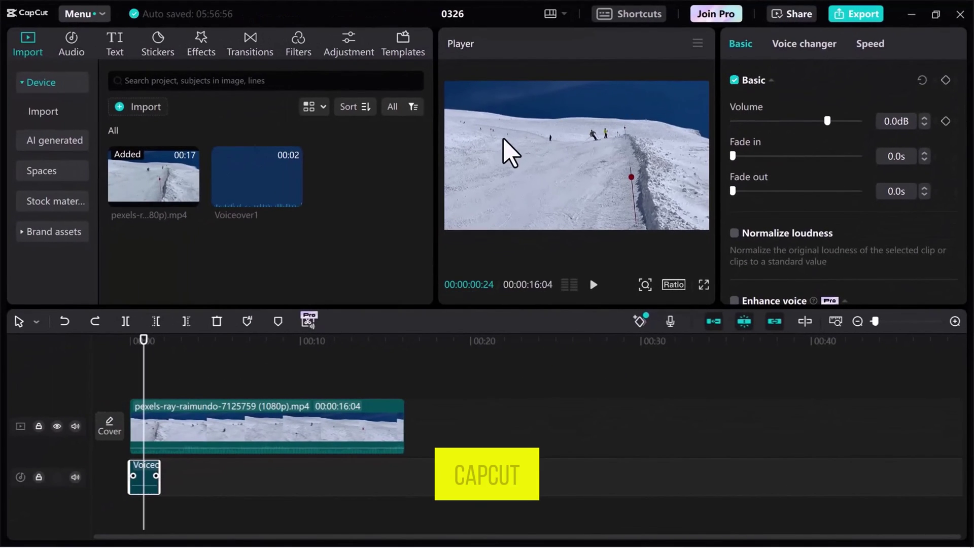